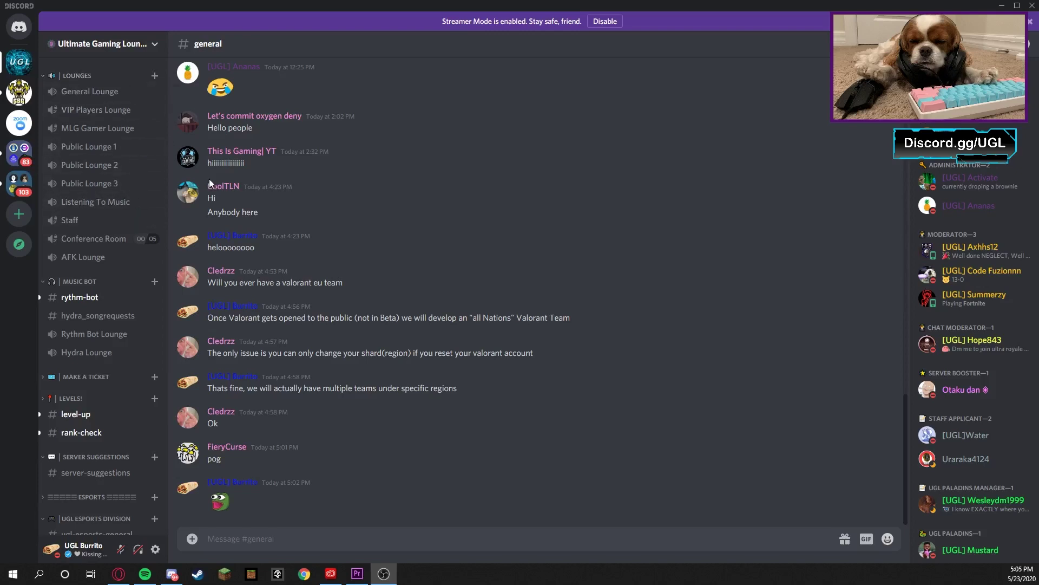
{"action": "scroll", "coordinate": [100, 216], "scroll_direction": "up", "scroll_amount": 1}
{"action": "scroll", "coordinate": [100, 216], "scroll_direction": "up", "scroll_amount": 1}
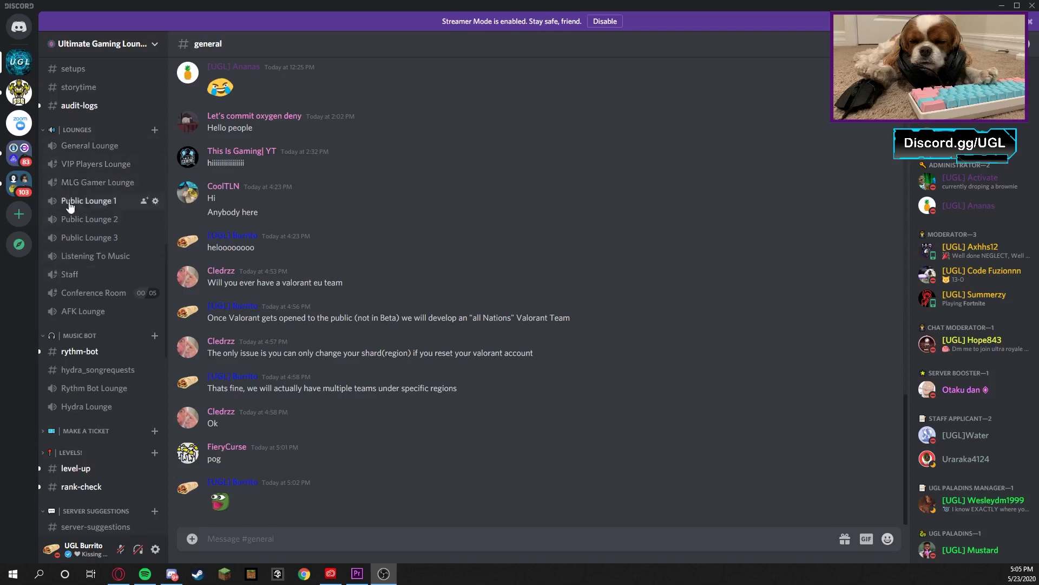
{"action": "scroll", "coordinate": [94, 268], "scroll_direction": "up", "scroll_amount": 3}
{"action": "scroll", "coordinate": [95, 268], "scroll_direction": "up", "scroll_amount": 1}
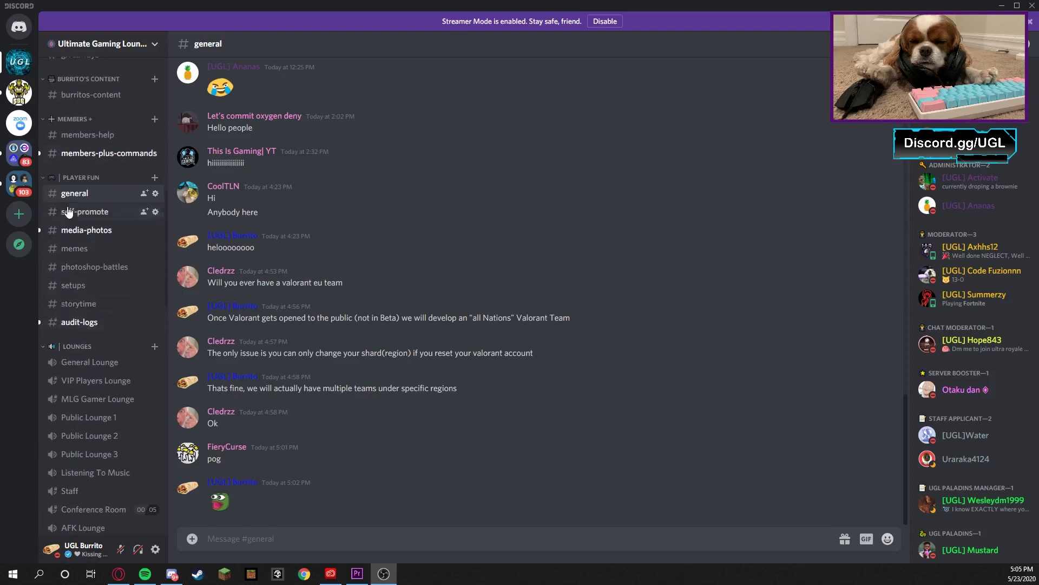
{"action": "scroll", "coordinate": [68, 357], "scroll_direction": "down", "scroll_amount": 10}
{"action": "scroll", "coordinate": [76, 413], "scroll_direction": "down", "scroll_amount": 5}
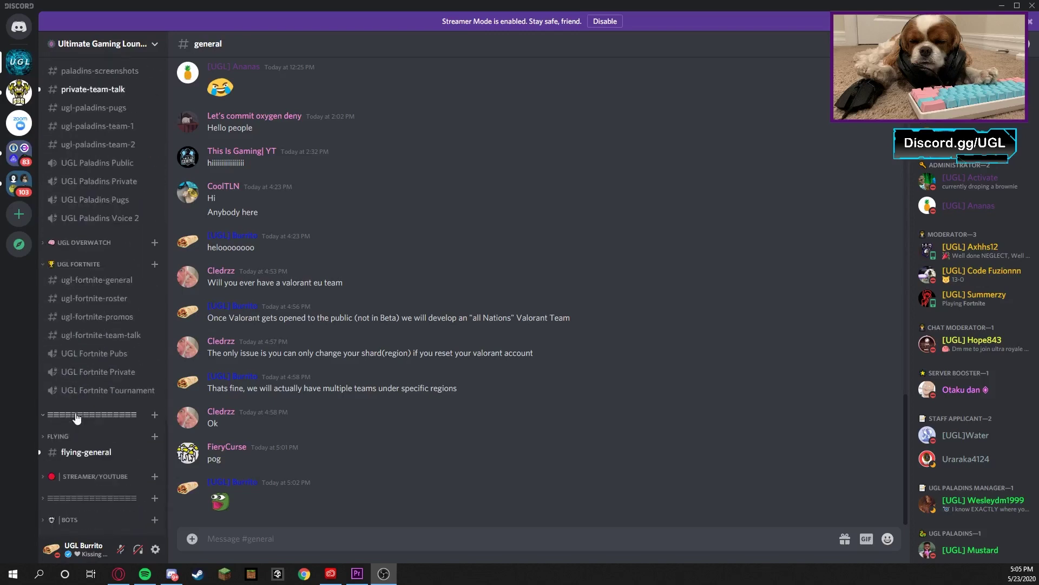
- Create a non-private server category named Test
{"action": "left_click", "coordinate": [107, 45]}
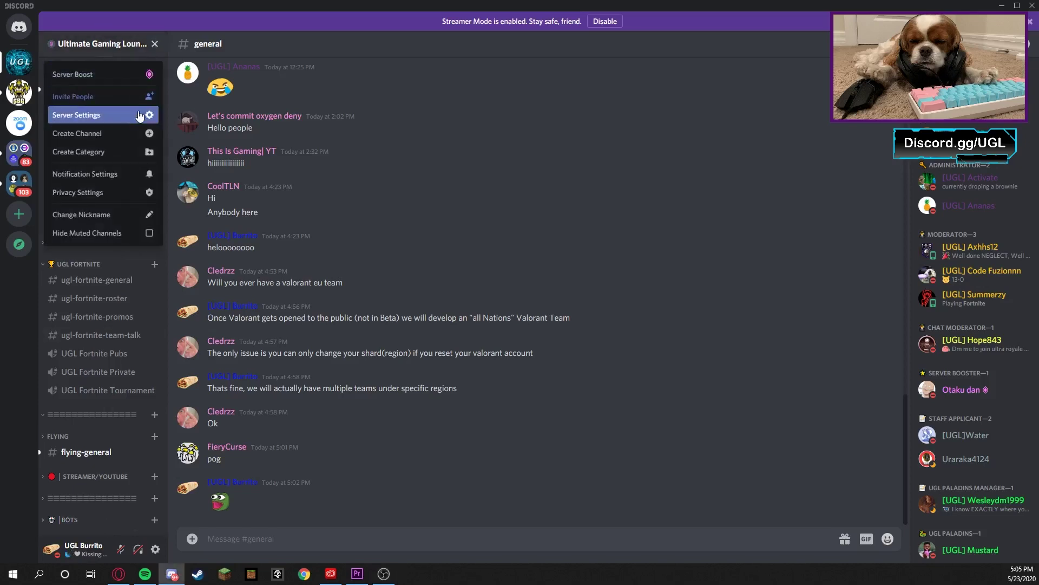
{"action": "left_click", "coordinate": [82, 148]}
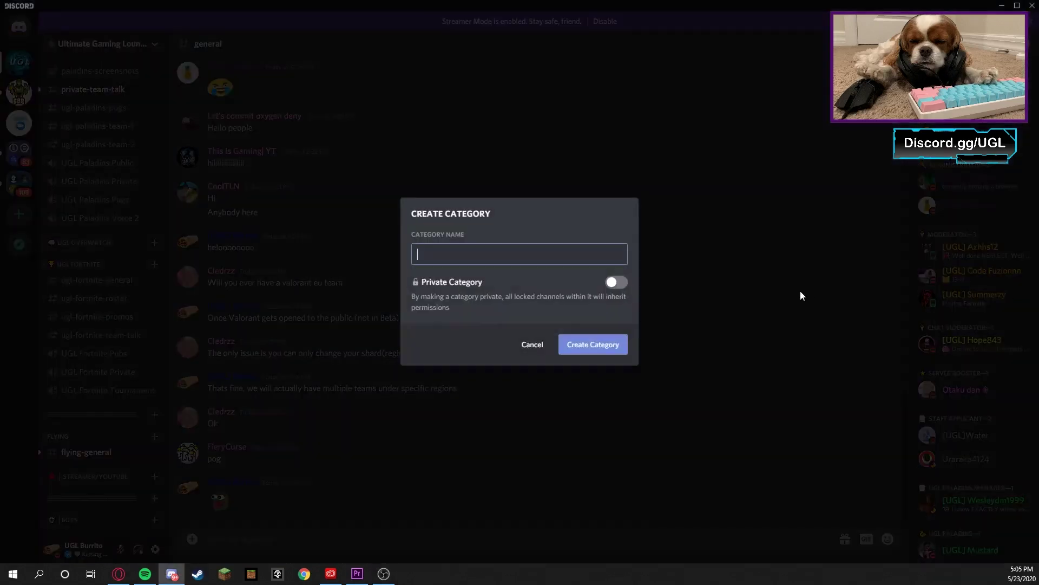
{"action": "type", "text": "Test"}
{"action": "key", "text": "Return"}
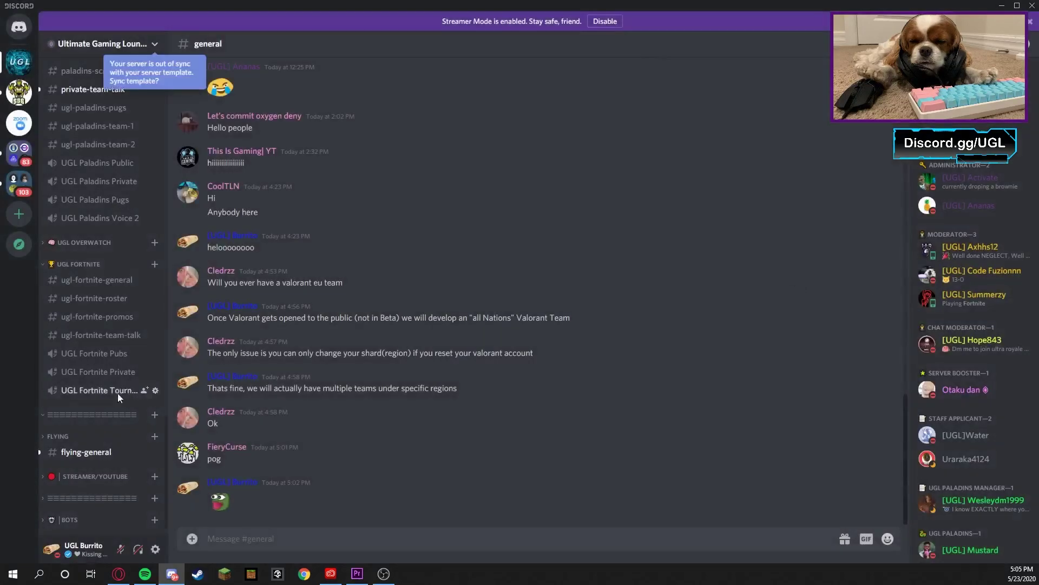
- Create a text channel named vip-players in the Test category, leaving it non-private
{"action": "scroll", "coordinate": [118, 393], "scroll_direction": "down", "scroll_amount": 1}
{"action": "left_click", "coordinate": [154, 519]}
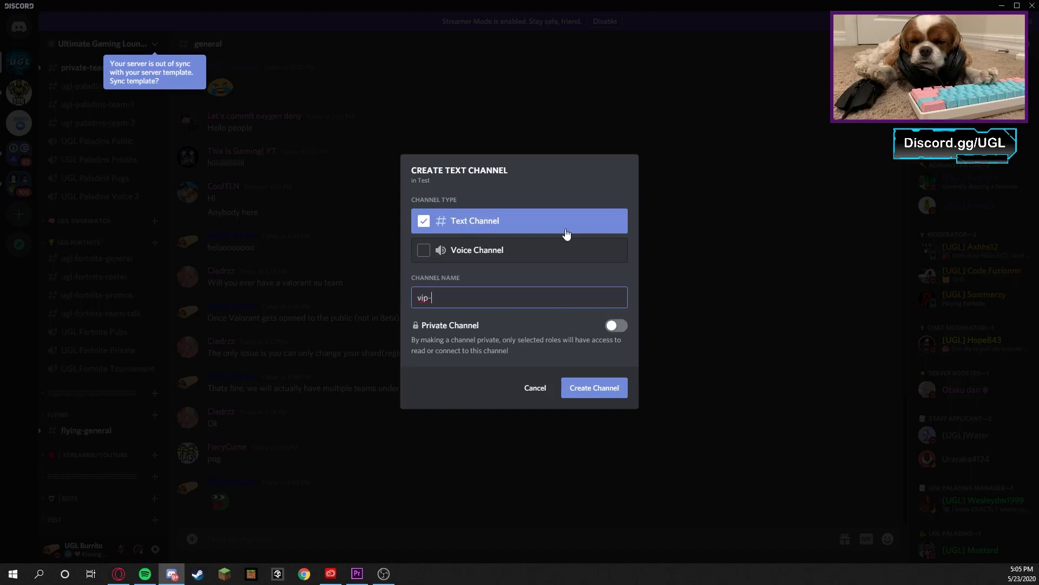
{"action": "type", "text": "players"}
{"action": "key", "text": "Return"}
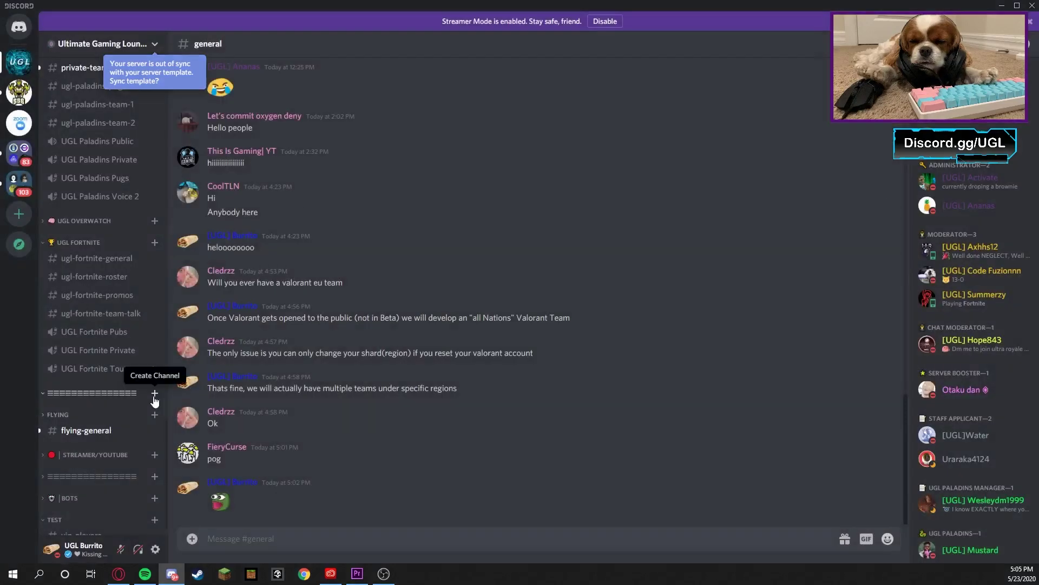
- Create a voice channel named vip players in the Test category
{"action": "scroll", "coordinate": [154, 401], "scroll_direction": "down", "scroll_amount": 1}
{"action": "left_click", "coordinate": [154, 501]}
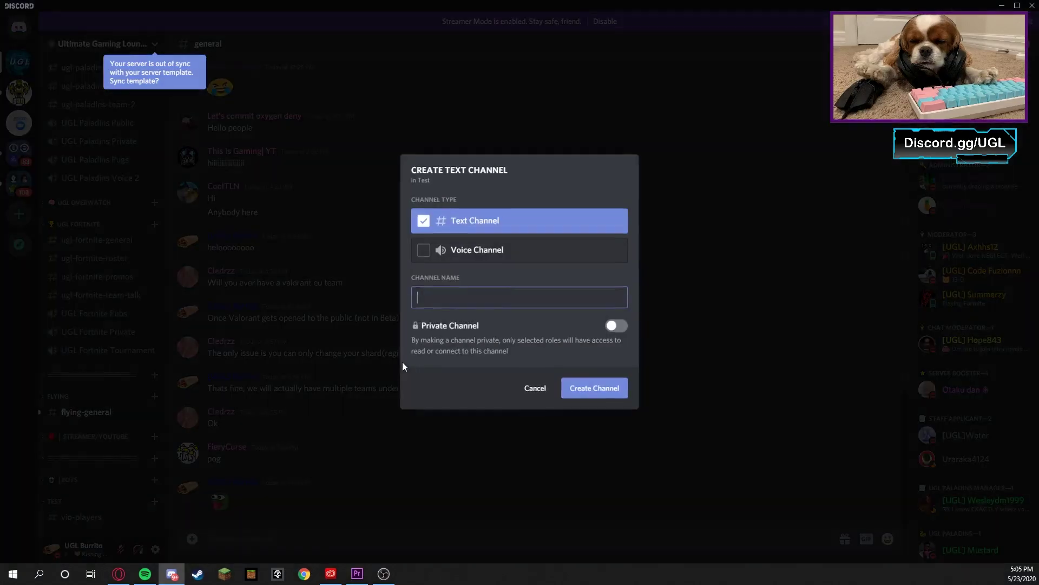
{"action": "left_click", "coordinate": [456, 262]}
{"action": "left_click", "coordinate": [471, 297]}
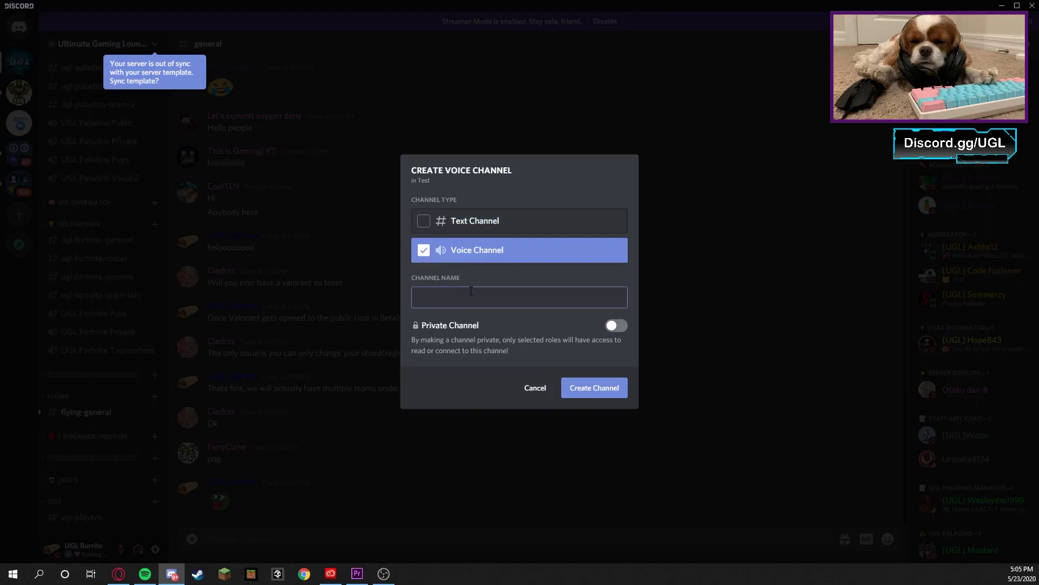
{"action": "type", "text": "vip plaue"}
{"action": "type", "text": "yers"}
{"action": "key", "text": "Return"}
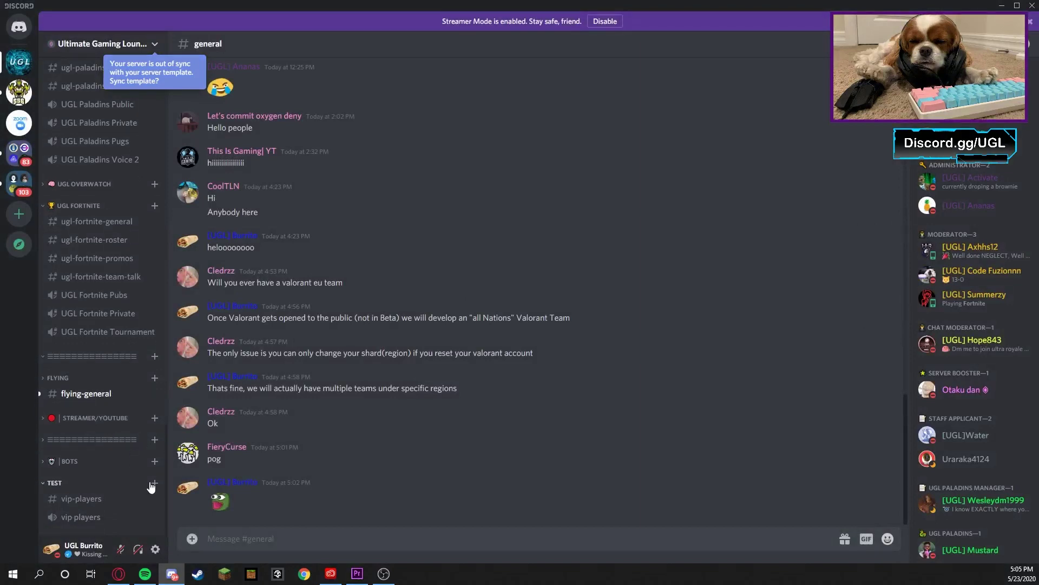
- Start a new text channel named mlg-gamers in the Test category and make it private
{"action": "left_click", "coordinate": [154, 486]}
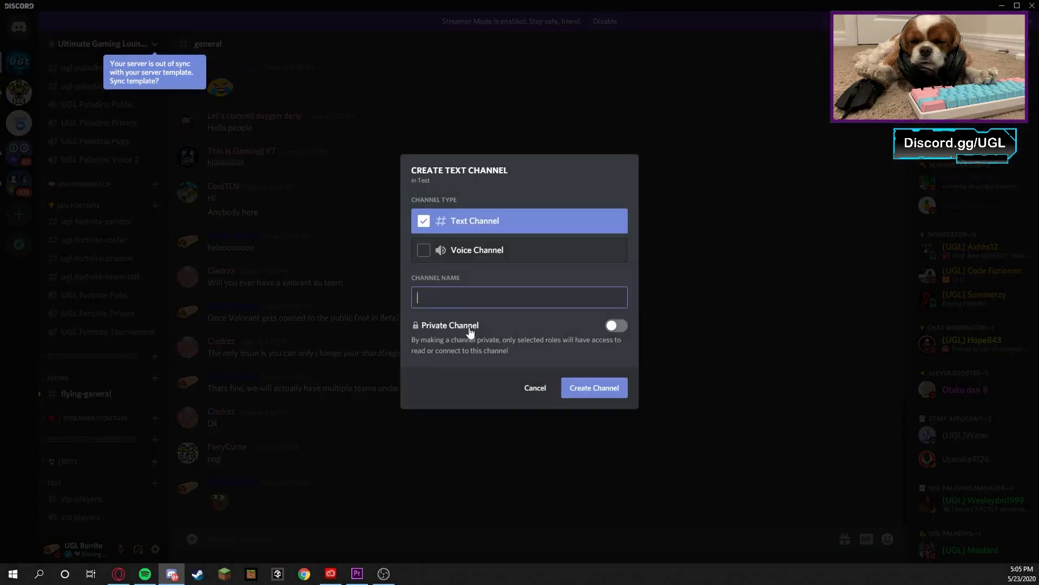
{"action": "type", "text": "mlg-gamers"}
{"action": "left_click", "coordinate": [611, 325]}
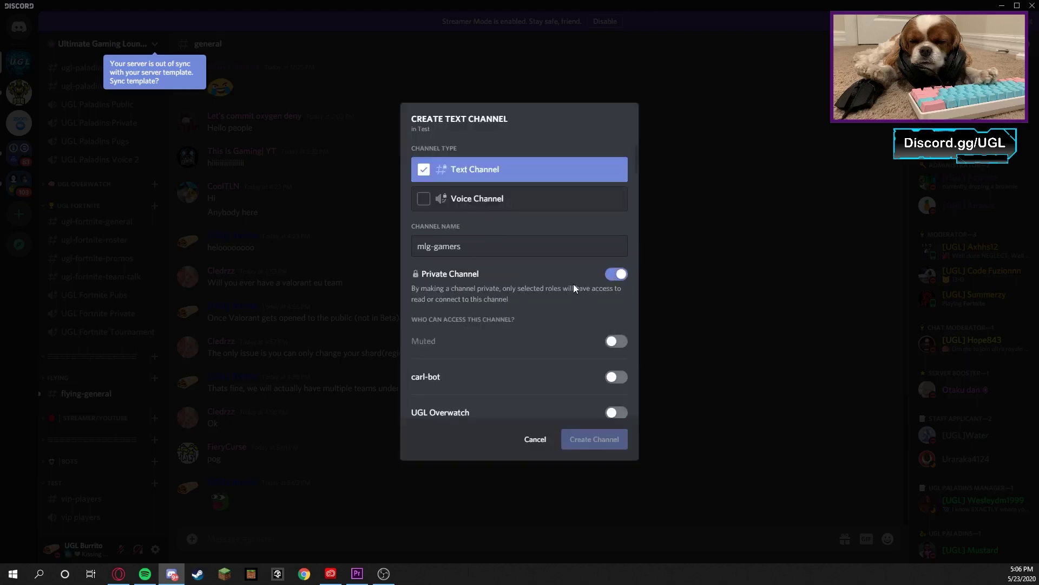
- Give the MLG Gamer role access to the new private channel
{"action": "scroll", "coordinate": [550, 291], "scroll_direction": "down", "scroll_amount": 3}
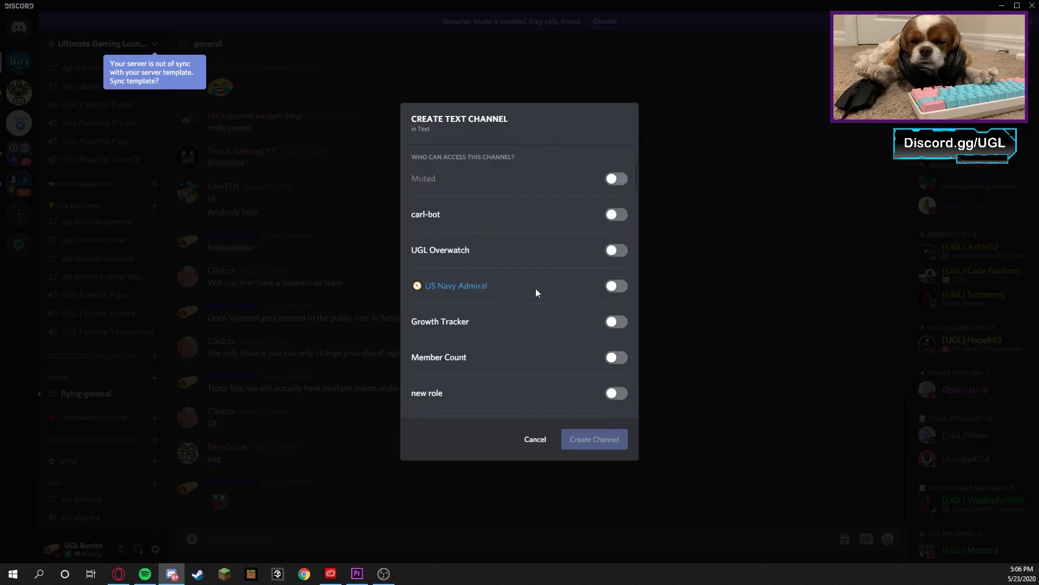
{"action": "scroll", "coordinate": [536, 290], "scroll_direction": "down", "scroll_amount": 15}
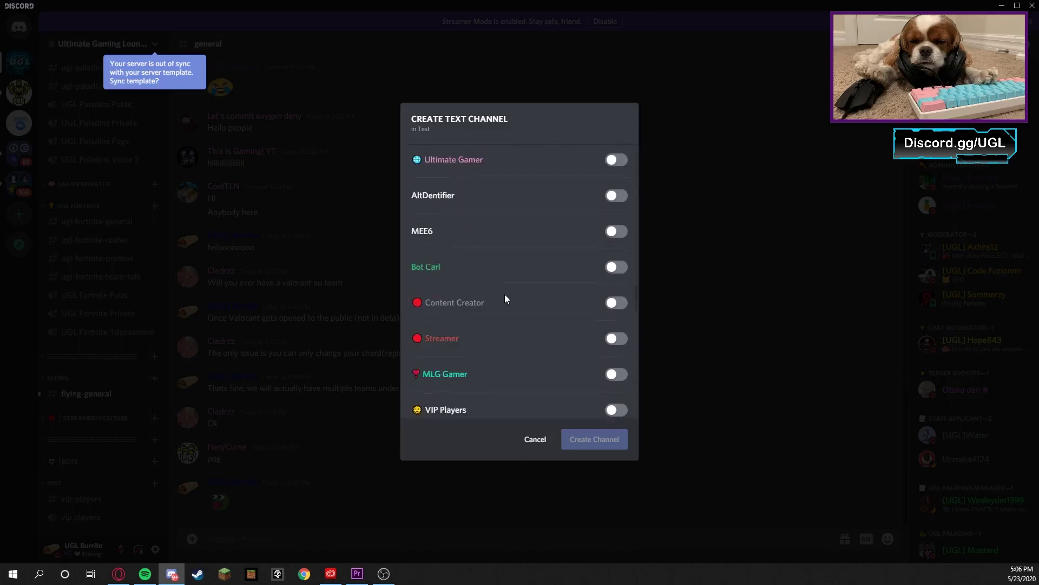
{"action": "scroll", "coordinate": [506, 298], "scroll_direction": "down", "scroll_amount": 10}
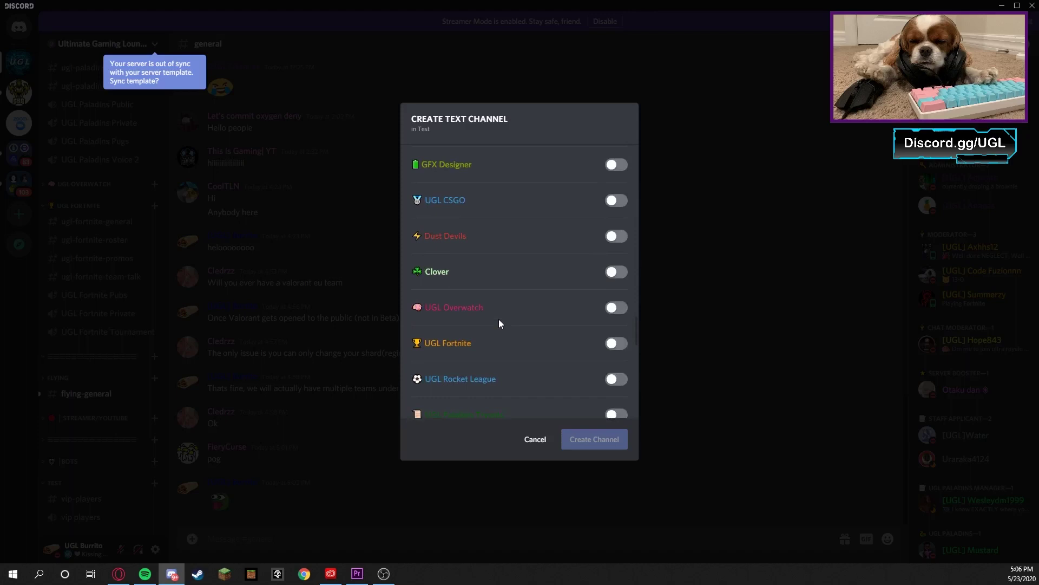
{"action": "scroll", "coordinate": [500, 323], "scroll_direction": "up", "scroll_amount": 5}
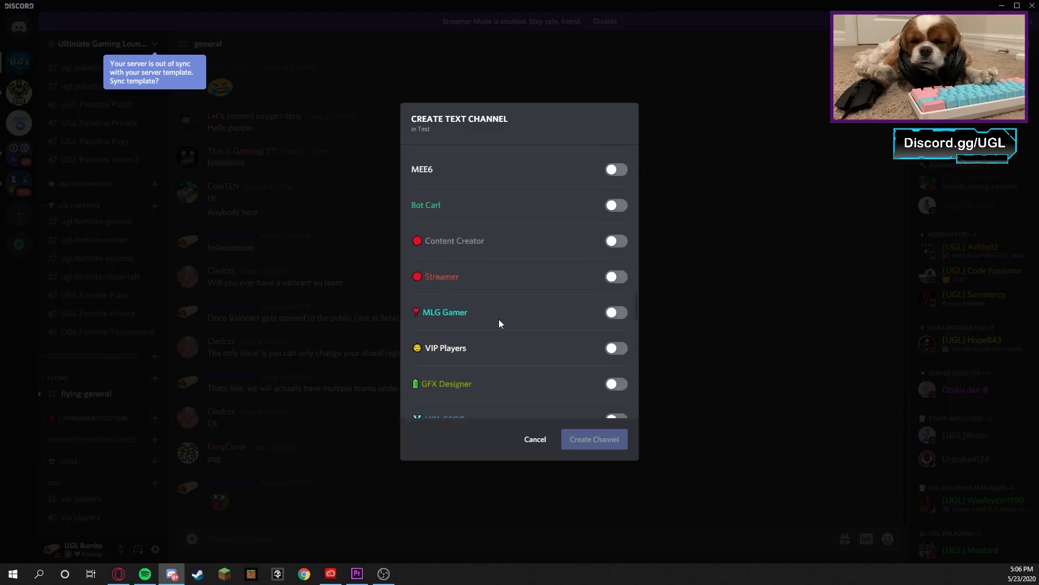
{"action": "scroll", "coordinate": [498, 323], "scroll_direction": "up", "scroll_amount": 3}
{"action": "scroll", "coordinate": [499, 323], "scroll_direction": "up", "scroll_amount": 5}
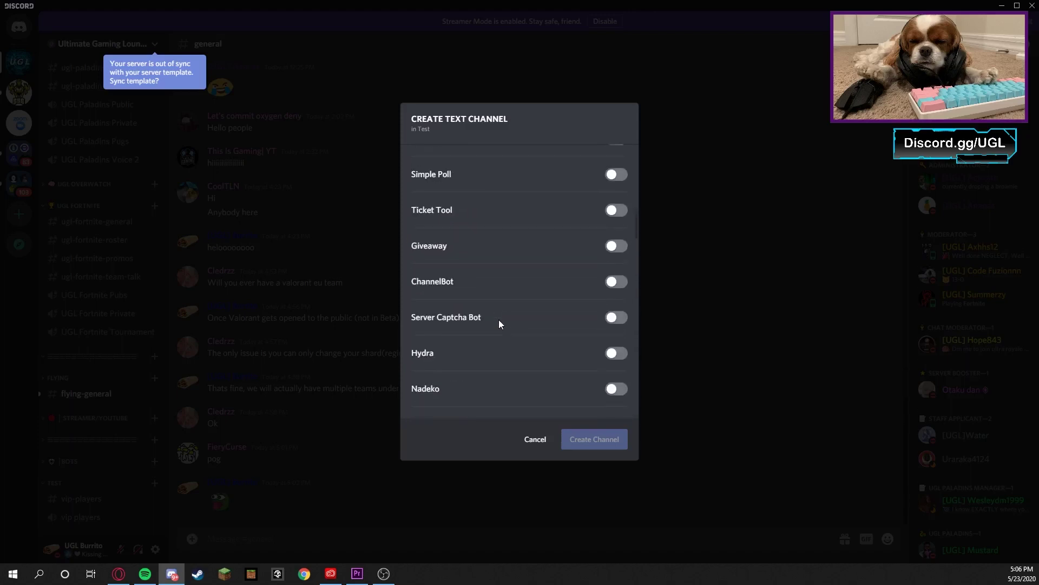
{"action": "scroll", "coordinate": [498, 319], "scroll_direction": "up", "scroll_amount": 4}
{"action": "scroll", "coordinate": [498, 319], "scroll_direction": "down", "scroll_amount": 15}
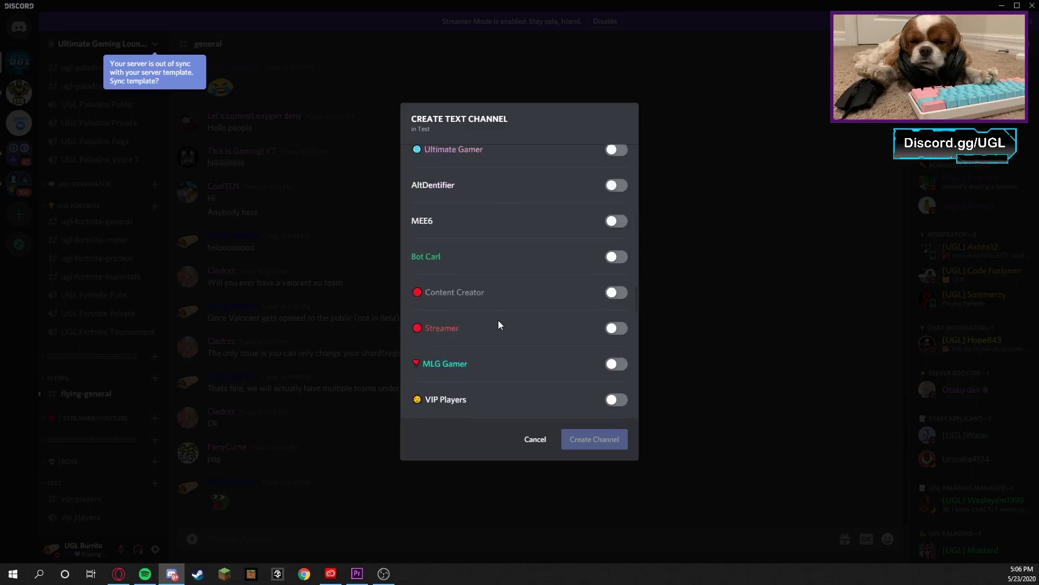
{"action": "left_click", "coordinate": [616, 363]}
- Also give the UGL Leader, Server CEO and Head of Staff roles access, and create the mlg-gamers channel
{"action": "scroll", "coordinate": [514, 361], "scroll_direction": "down", "scroll_amount": 12}
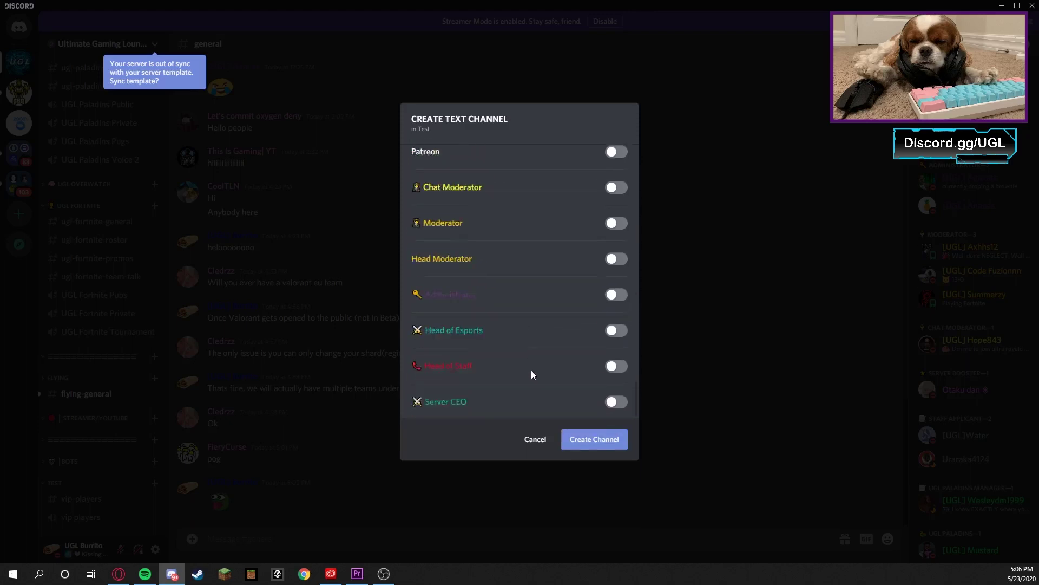
{"action": "scroll", "coordinate": [531, 373], "scroll_direction": "down", "scroll_amount": 2}
{"action": "left_click", "coordinate": [617, 387]}
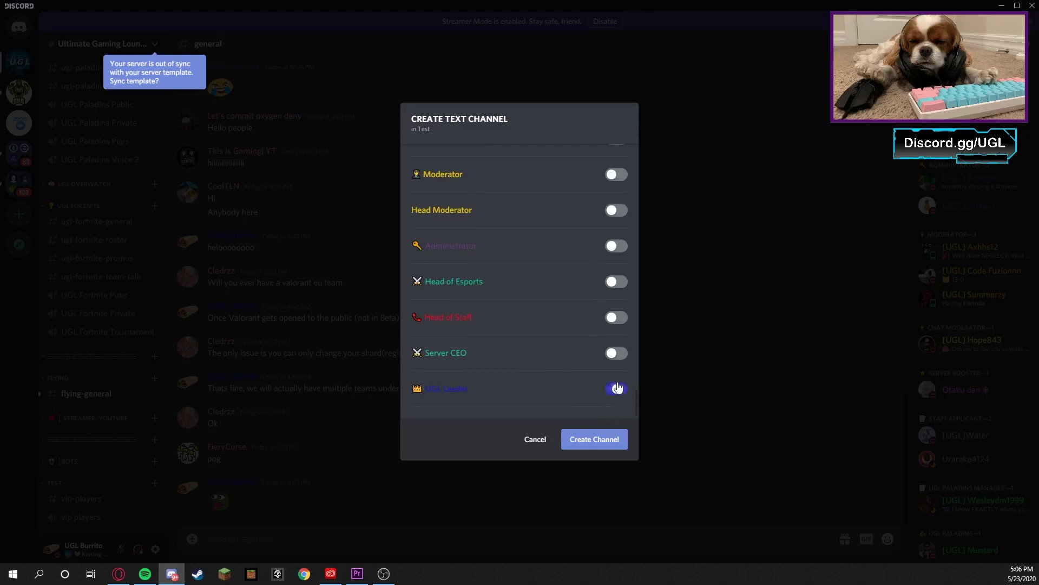
{"action": "left_click", "coordinate": [613, 353]}
{"action": "left_click", "coordinate": [617, 318]}
{"action": "left_click", "coordinate": [608, 443]}
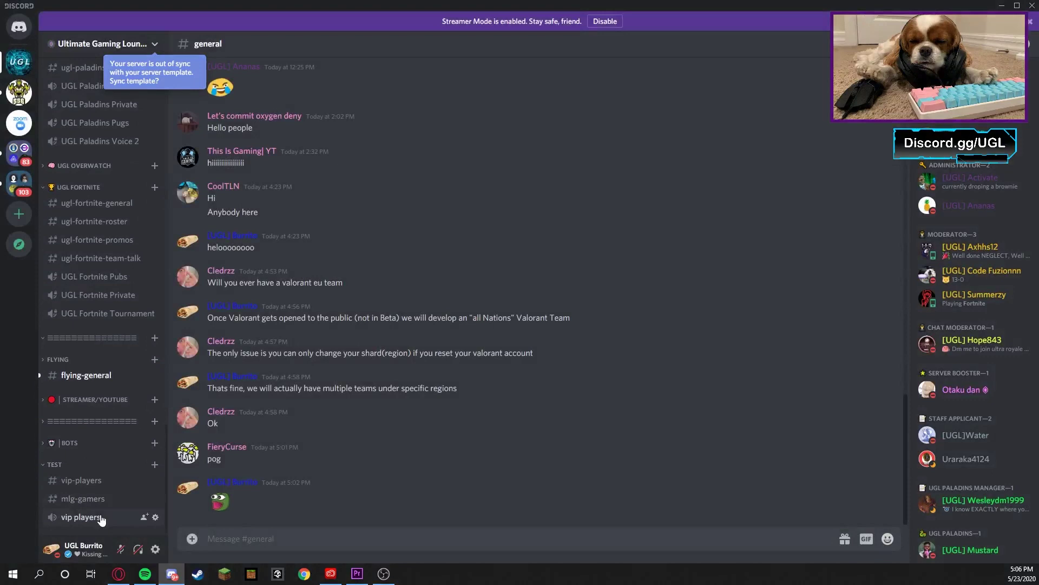
{"action": "right_click", "coordinate": [66, 498]}
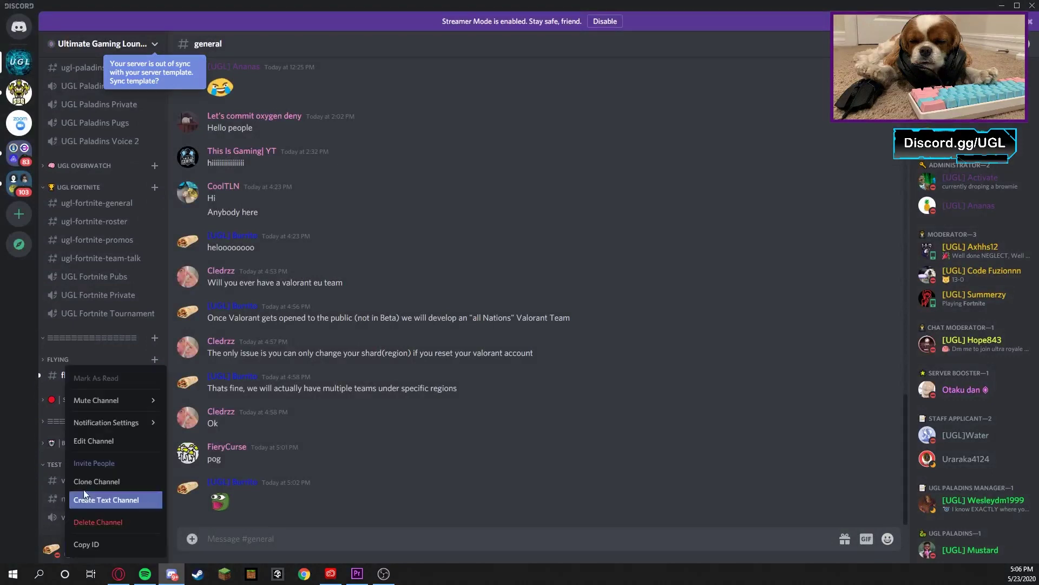
{"action": "left_click", "coordinate": [94, 441]}
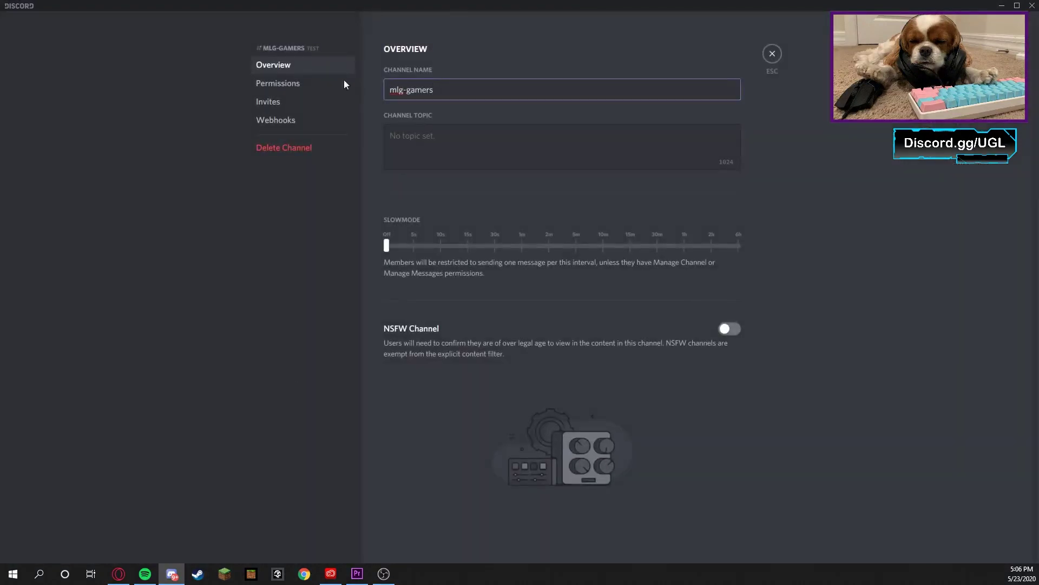
{"action": "left_click", "coordinate": [296, 86]}
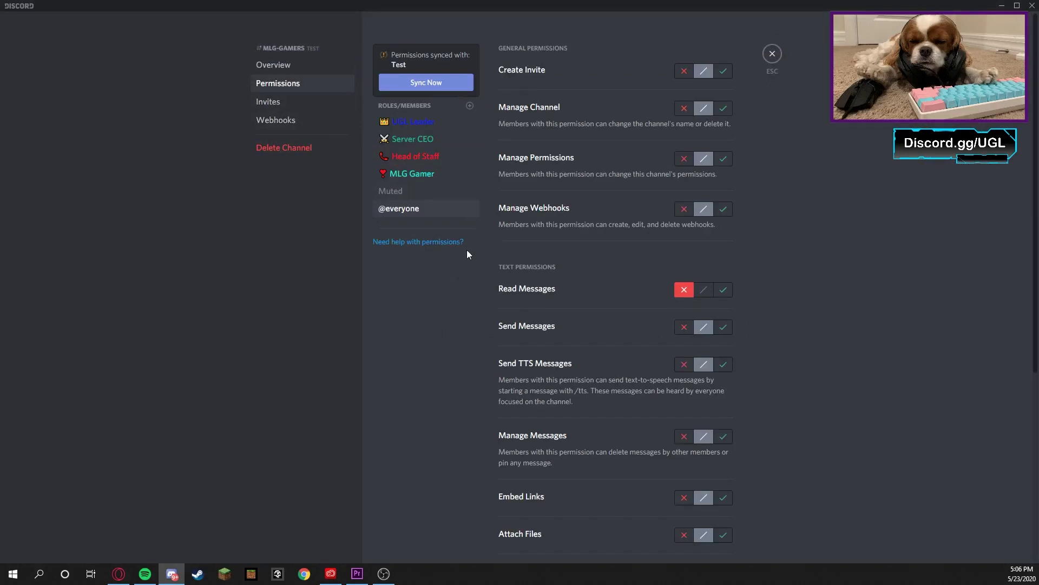
{"action": "left_click", "coordinate": [685, 328]}
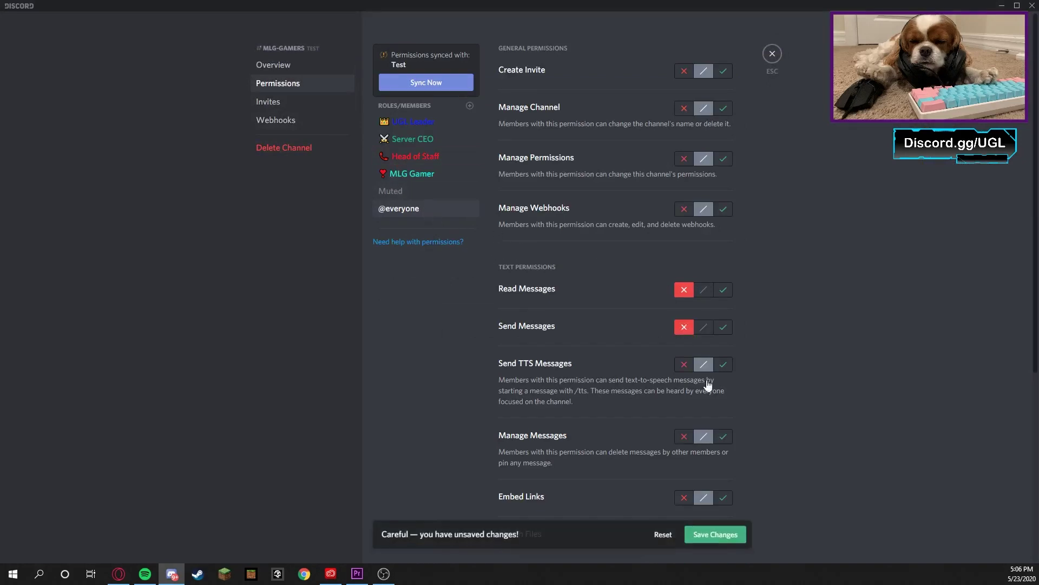
{"action": "left_click", "coordinate": [697, 545]}
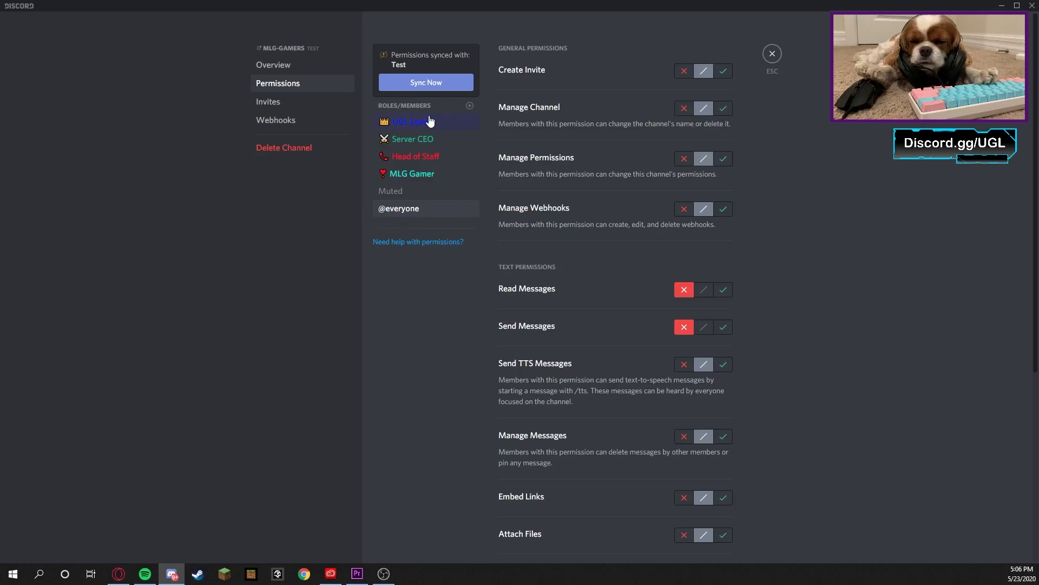
{"action": "left_click", "coordinate": [772, 54]}
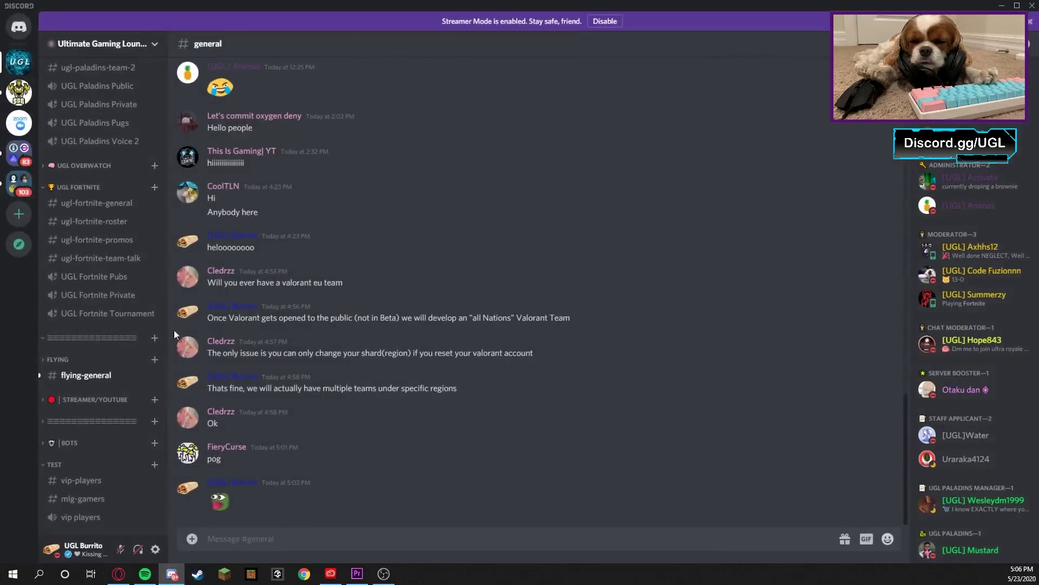
{"action": "right_click", "coordinate": [90, 481]}
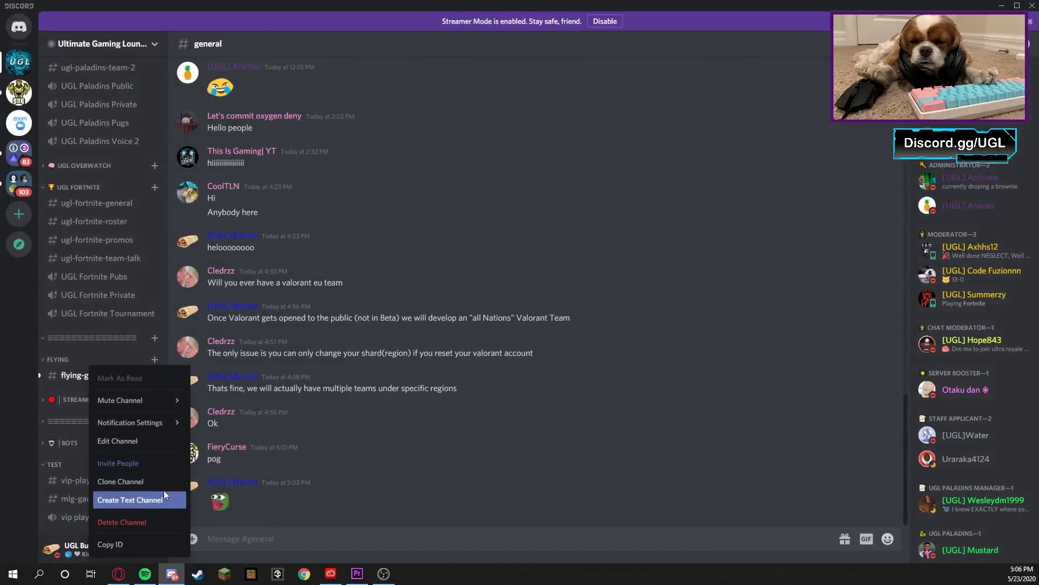
{"action": "left_click", "coordinate": [117, 440]}
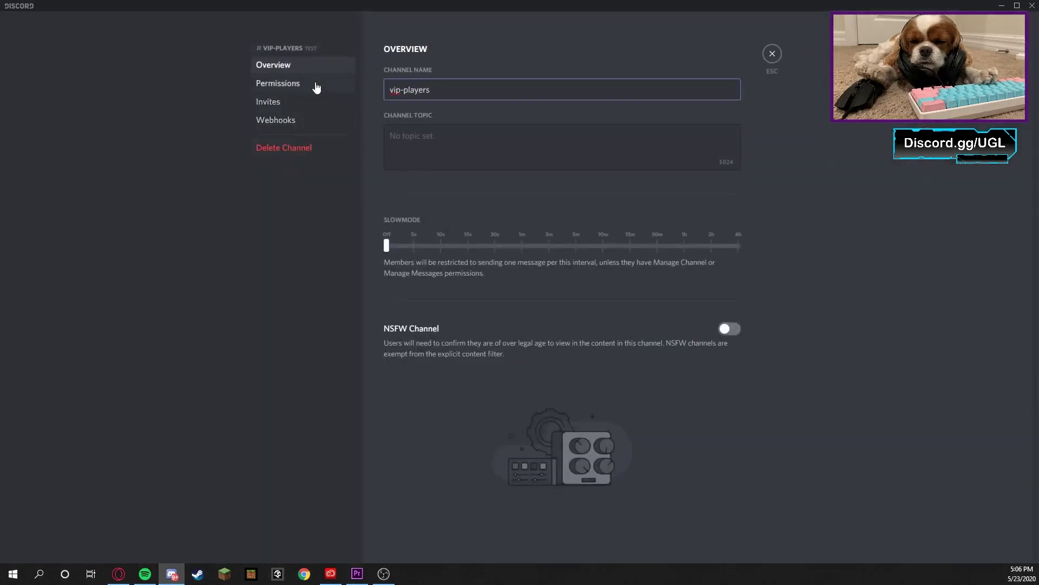
{"action": "left_click", "coordinate": [316, 86]}
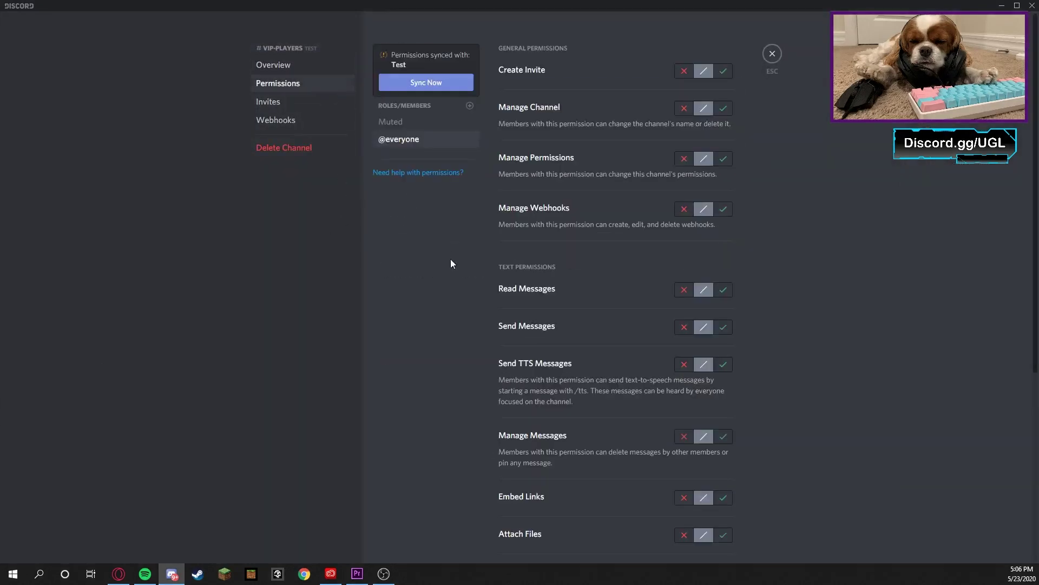
{"action": "left_click", "coordinate": [683, 289]}
{"action": "left_click", "coordinate": [683, 327]}
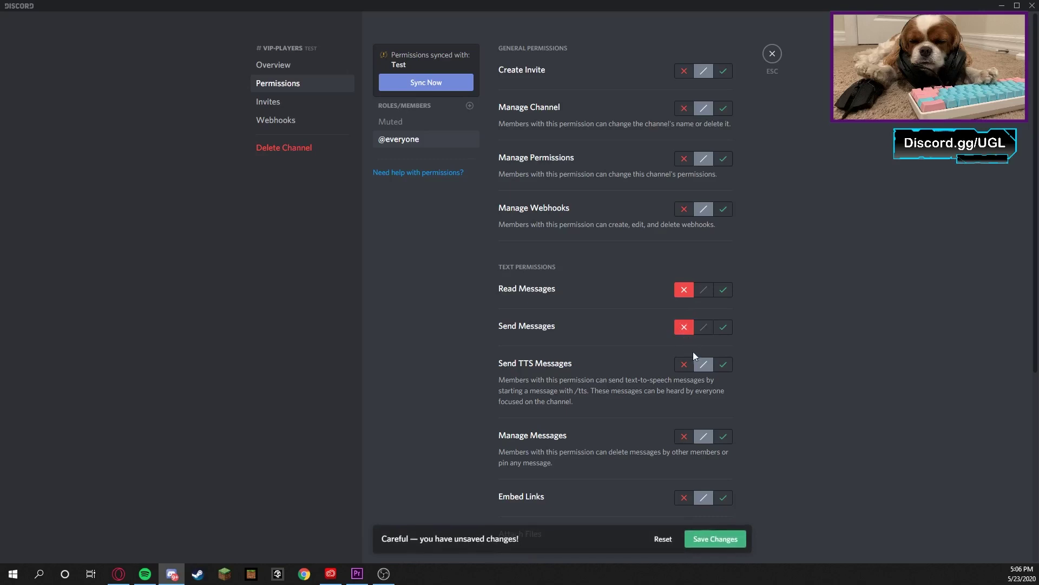
{"action": "left_click", "coordinate": [709, 540]}
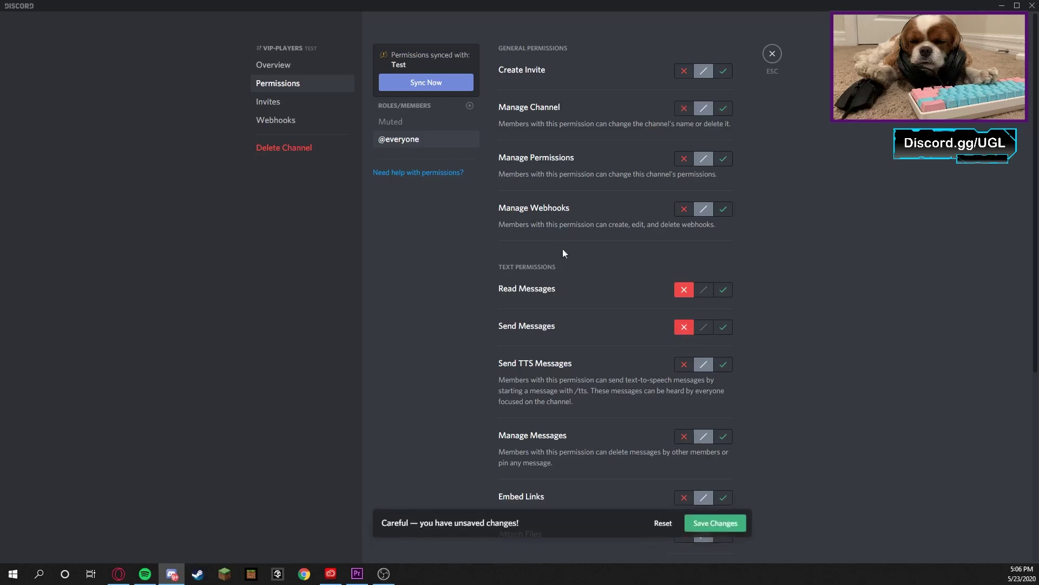
- Add the UGL Leader, Server CEO and Head of Staff roles to the vip-players text channel's permissions and leave its settings
{"action": "left_click", "coordinate": [467, 105]}
{"action": "left_click", "coordinate": [410, 186]}
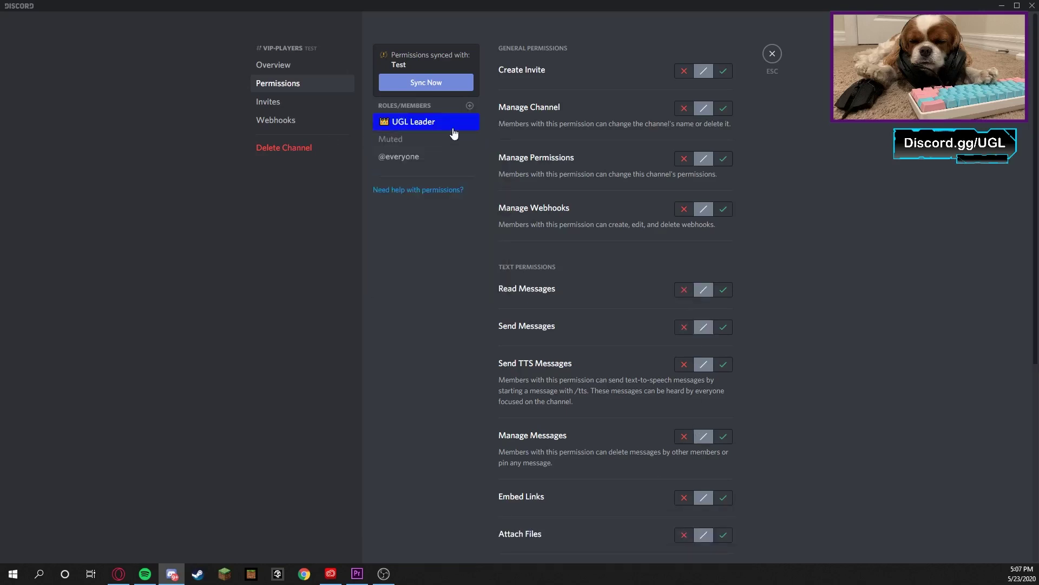
{"action": "left_click", "coordinate": [469, 106]}
{"action": "left_click", "coordinate": [428, 179]}
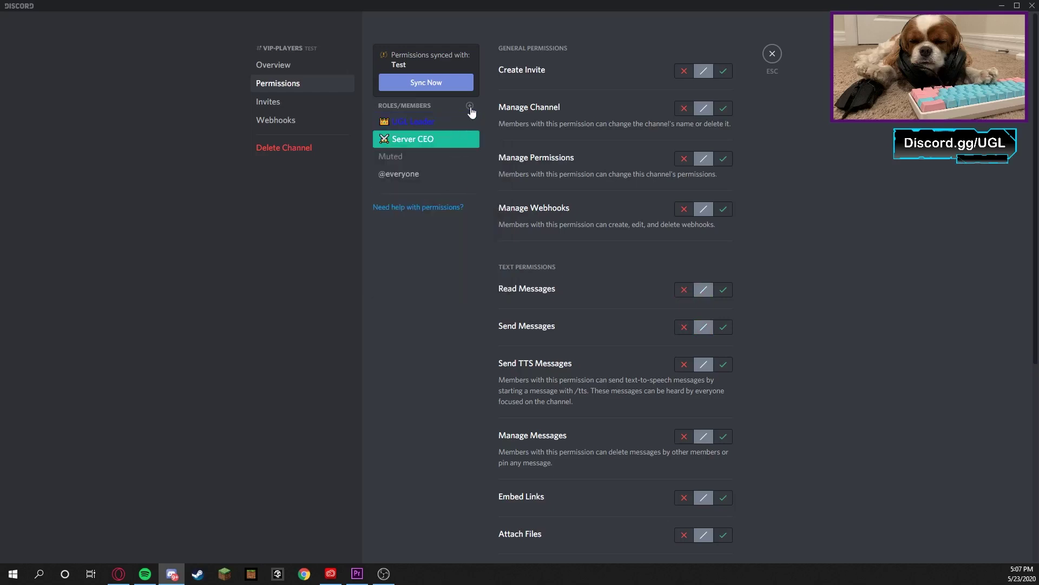
{"action": "left_click", "coordinate": [469, 106]}
{"action": "left_click", "coordinate": [433, 181]}
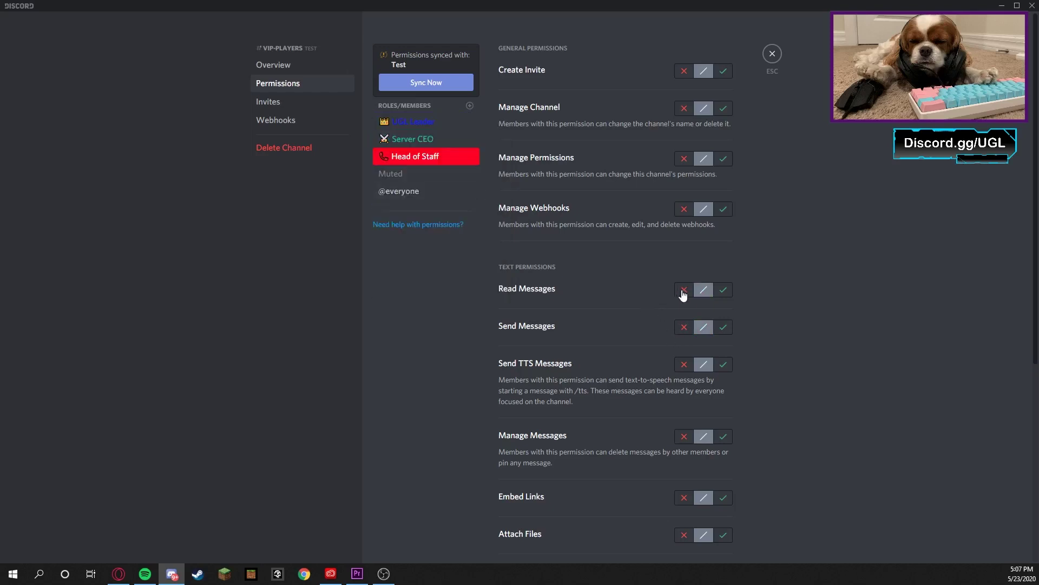
{"action": "left_click", "coordinate": [772, 53]}
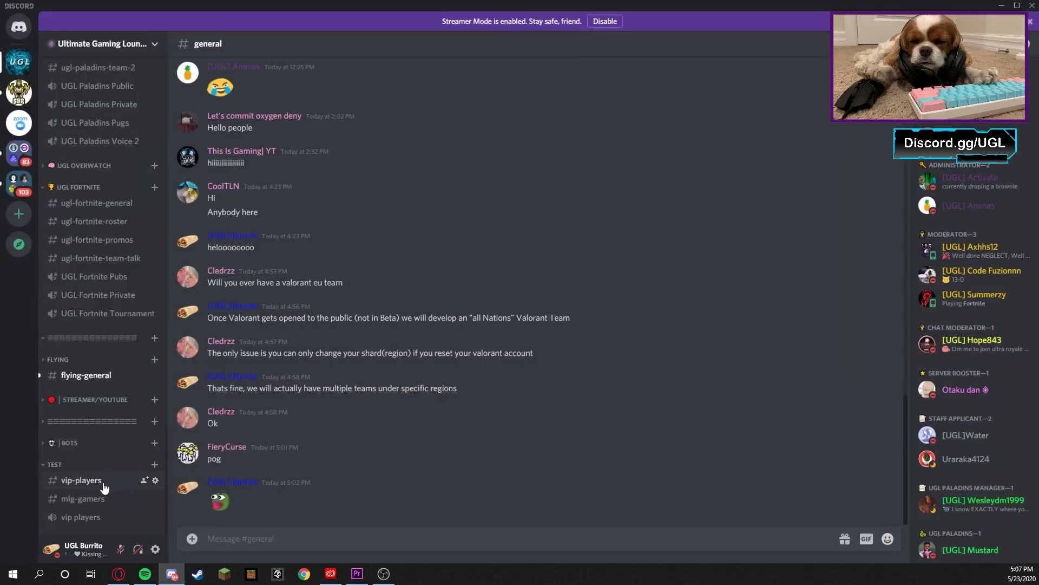
{"action": "right_click", "coordinate": [80, 519]}
{"action": "left_click", "coordinate": [117, 439]}
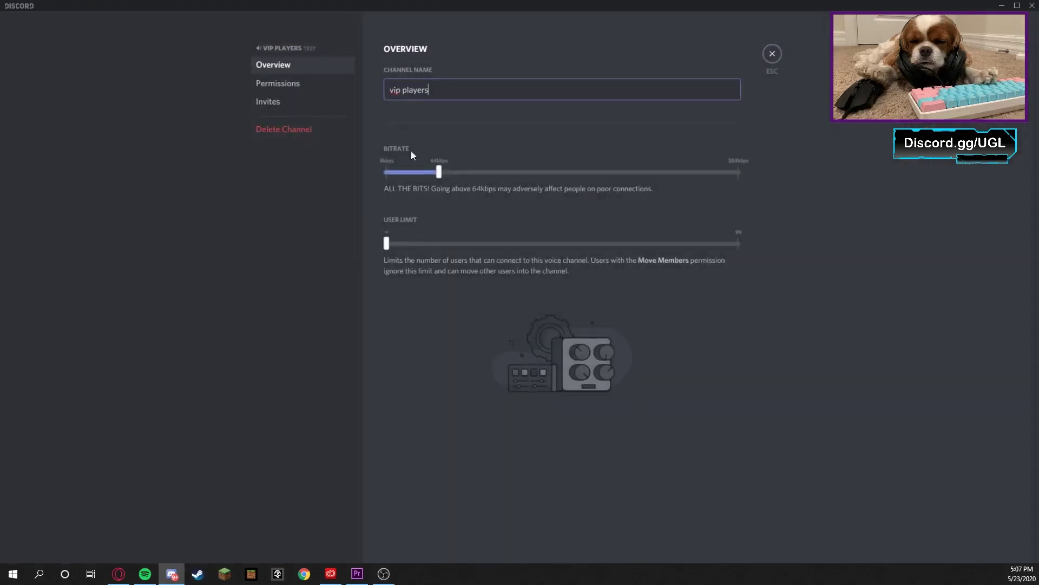
{"action": "left_click", "coordinate": [303, 85]}
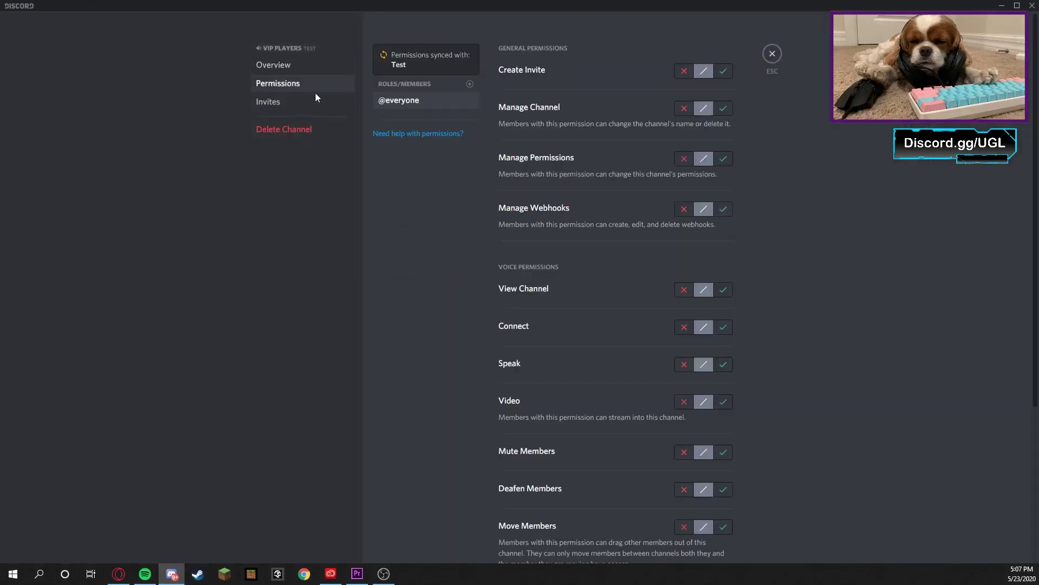
{"action": "left_click", "coordinate": [685, 328]}
{"action": "left_click", "coordinate": [684, 290]}
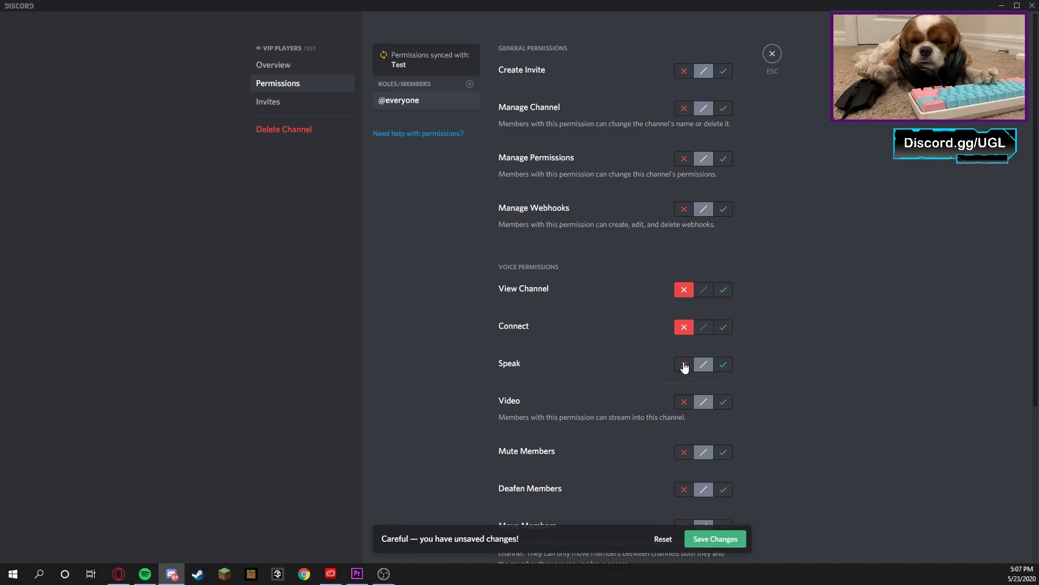
{"action": "left_click", "coordinate": [684, 364]}
{"action": "left_click", "coordinate": [685, 401]}
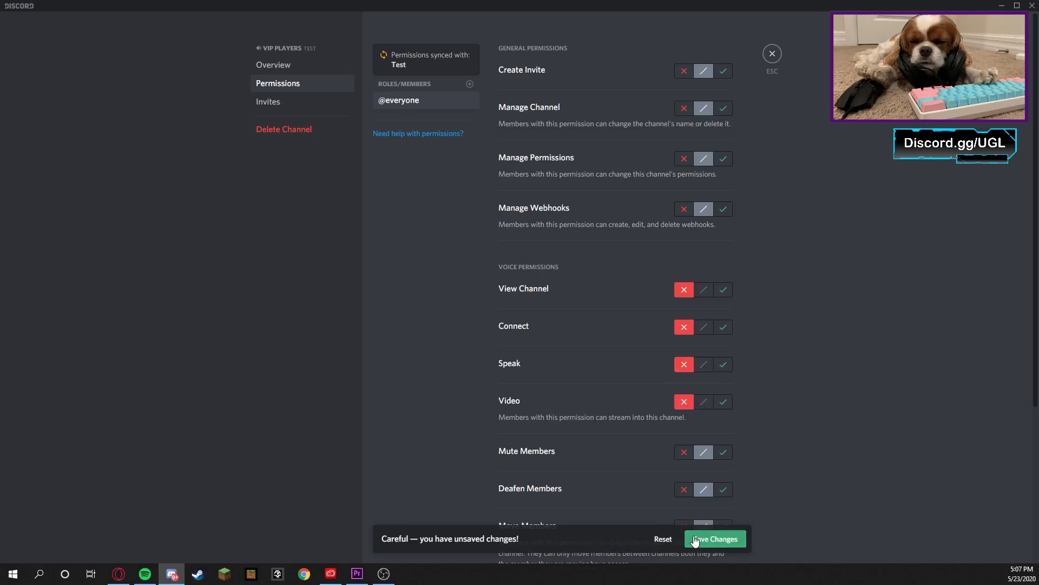
{"action": "left_click", "coordinate": [695, 540]}
- Add the UGL Leader, Server CEO, Head of Staff and VIP Players roles to the voice channel's permissions and leave its settings
{"action": "left_click", "coordinate": [469, 107]}
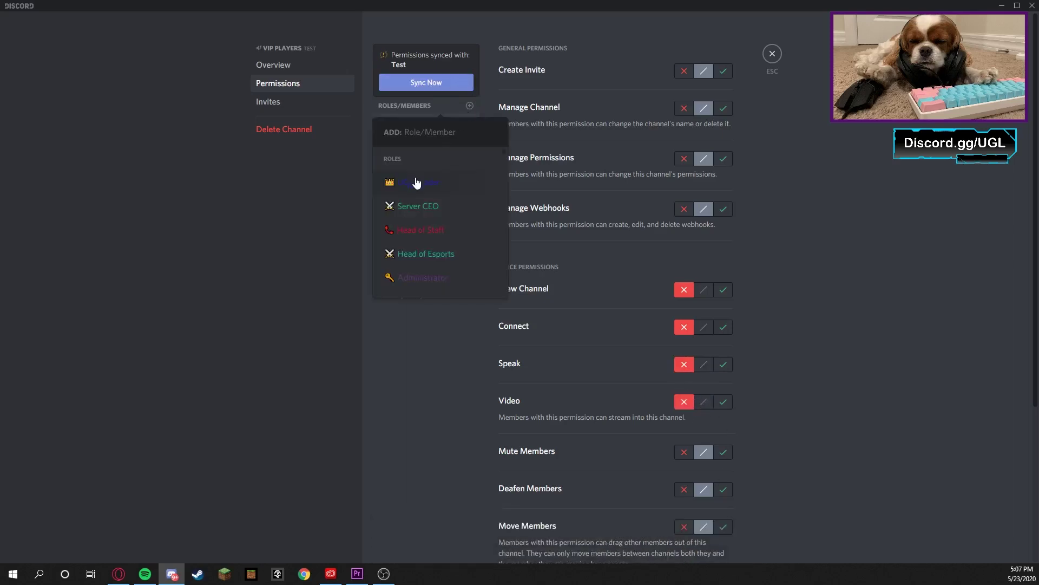
{"action": "left_click", "coordinate": [416, 183]}
{"action": "left_click", "coordinate": [470, 105]}
{"action": "left_click", "coordinate": [422, 181]}
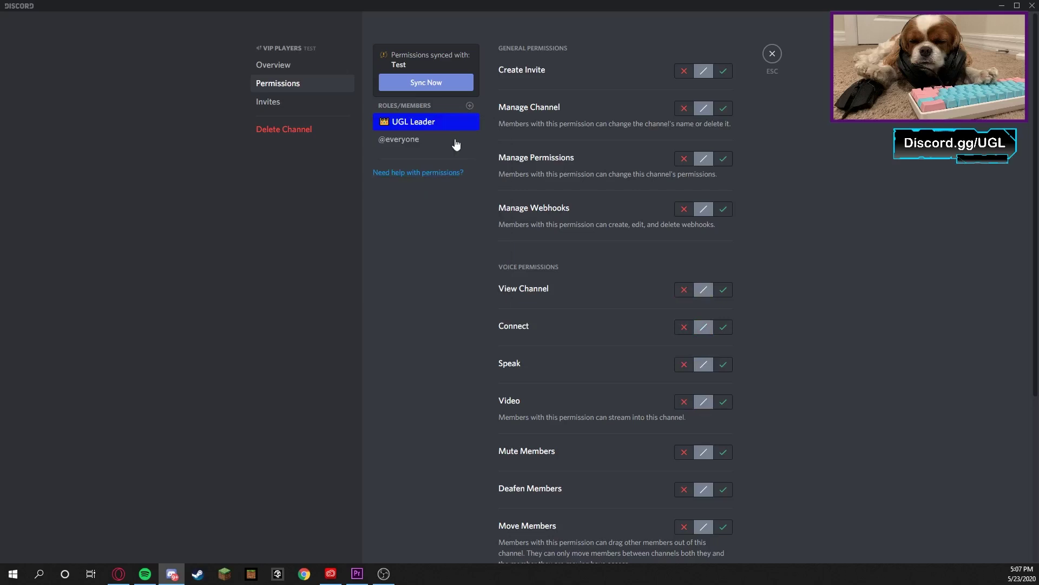
{"action": "left_click", "coordinate": [469, 107]}
{"action": "left_click", "coordinate": [420, 183]}
{"action": "left_click", "coordinate": [470, 106]}
{"action": "scroll", "coordinate": [417, 278], "scroll_direction": "down", "scroll_amount": 5}
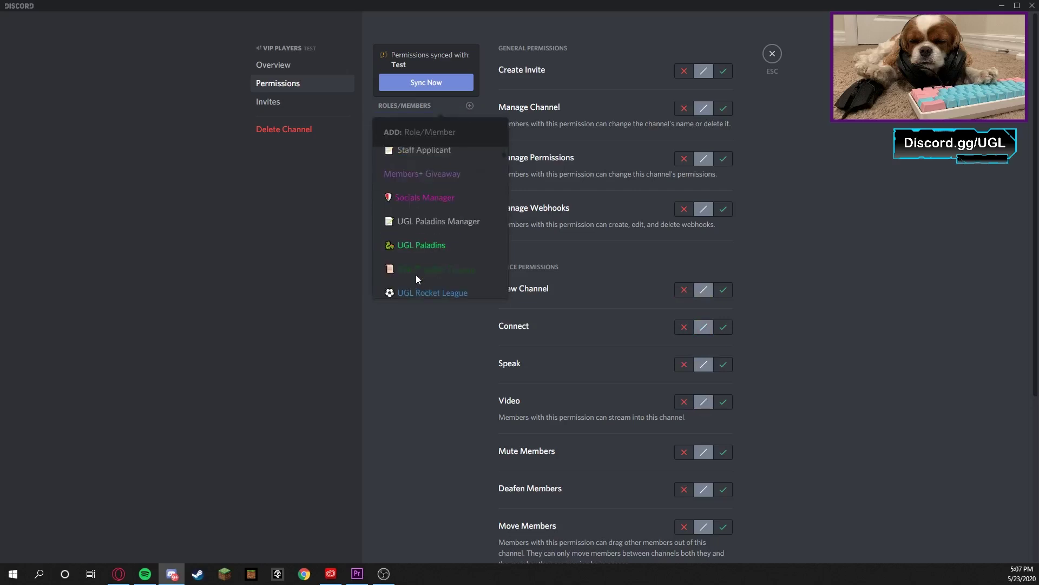
{"action": "scroll", "coordinate": [420, 271], "scroll_direction": "down", "scroll_amount": 5}
{"action": "left_click", "coordinate": [422, 187]}
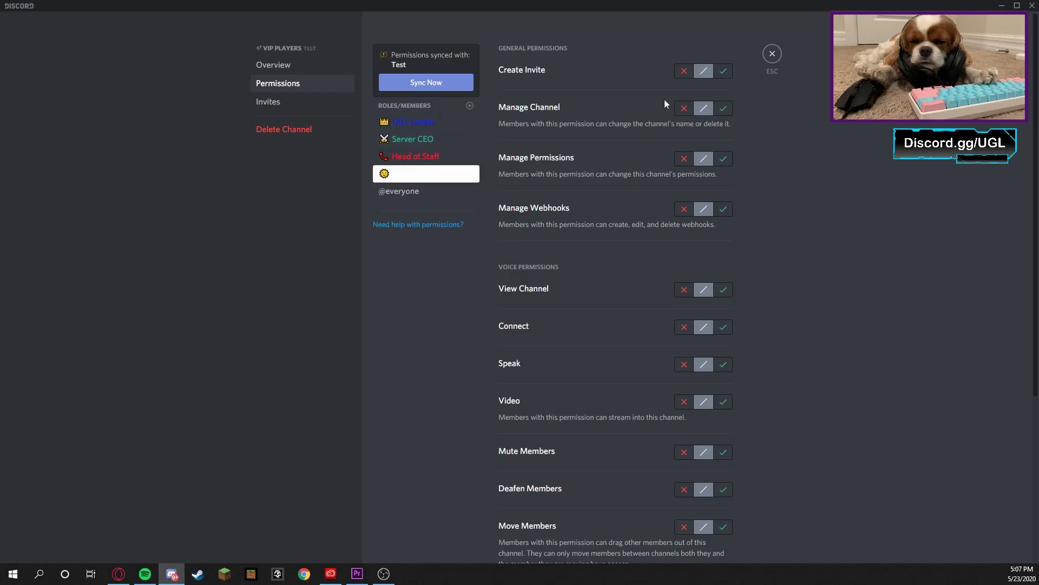
{"action": "left_click", "coordinate": [772, 54]}
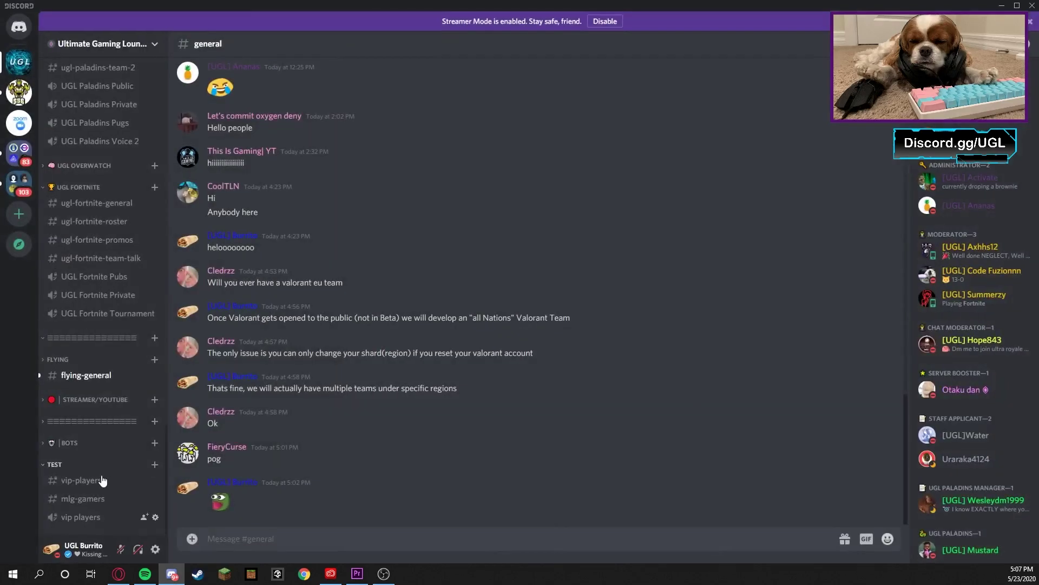
- Add the VIP Players role to the vip-players text channel's permissions and leave the channel settings
{"action": "right_click", "coordinate": [103, 481]}
{"action": "left_click", "coordinate": [130, 440]}
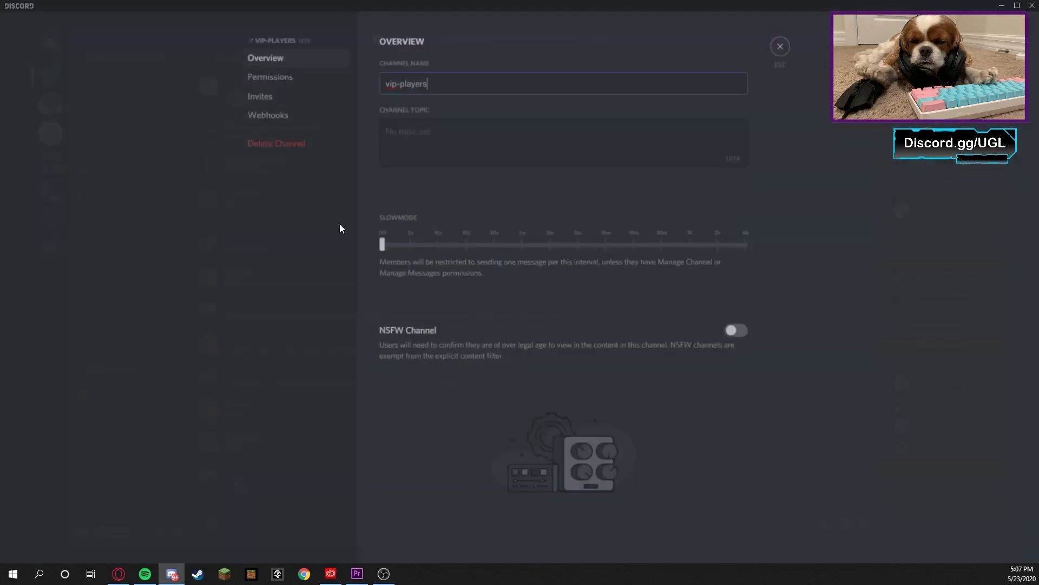
{"action": "left_click", "coordinate": [311, 84]}
{"action": "left_click", "coordinate": [470, 106]}
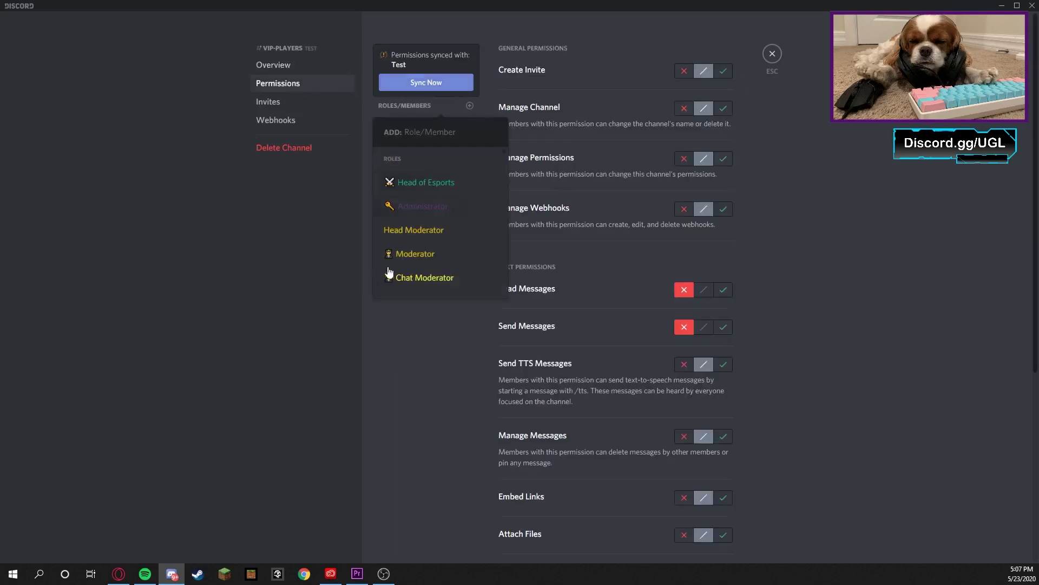
{"action": "scroll", "coordinate": [416, 218], "scroll_direction": "down", "scroll_amount": 10}
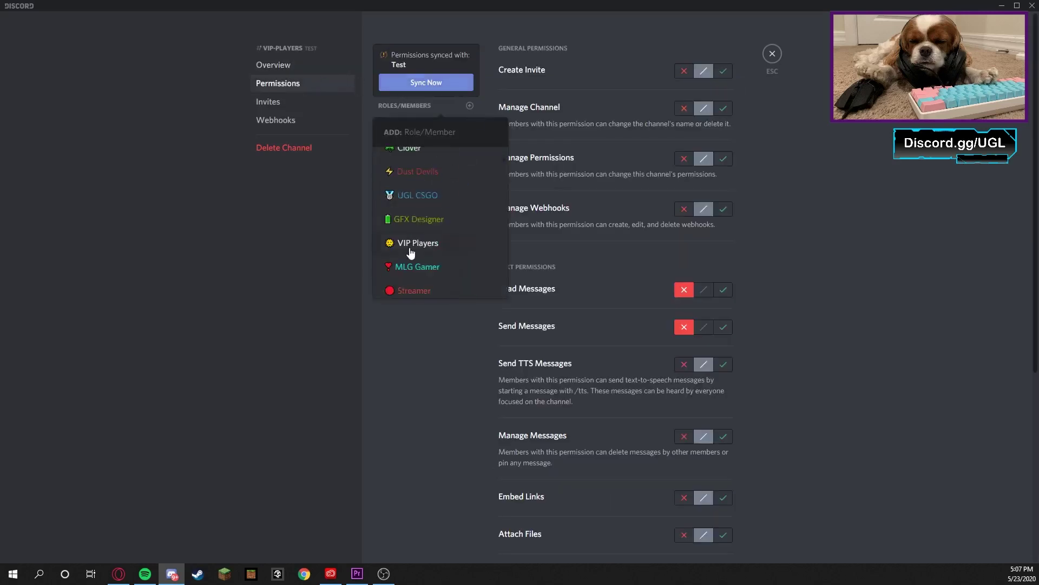
{"action": "left_click", "coordinate": [417, 243]}
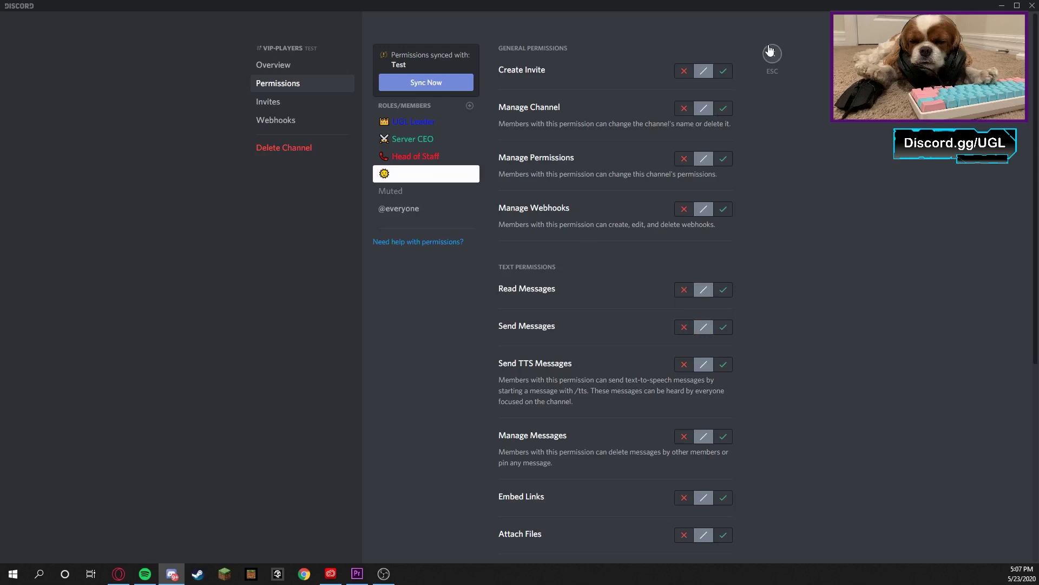
{"action": "left_click", "coordinate": [772, 56]}
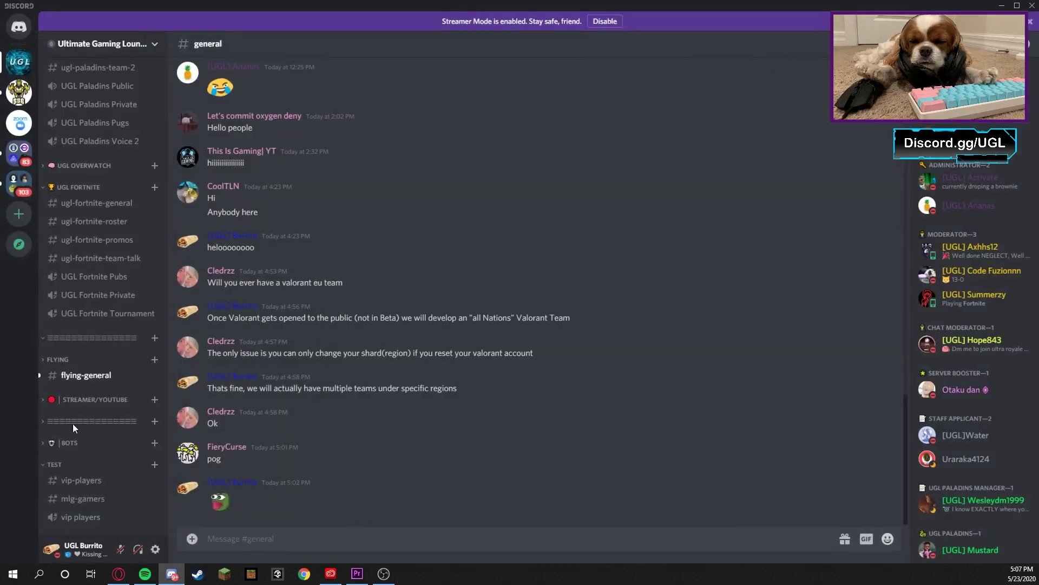